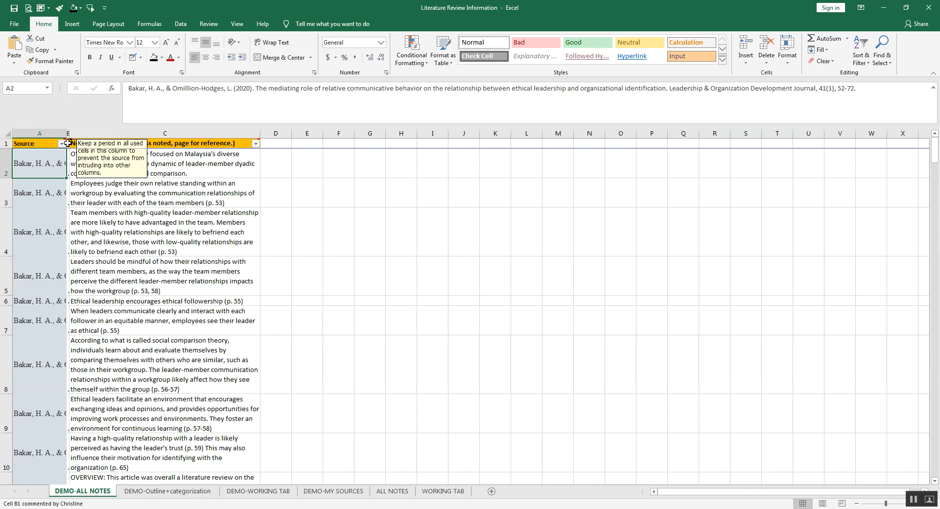
Clear cells B2:C2 on the DEMO-ALL NOTES sheet to test the period separator, and undo the deletion.
drag(165, 168, 68, 171)
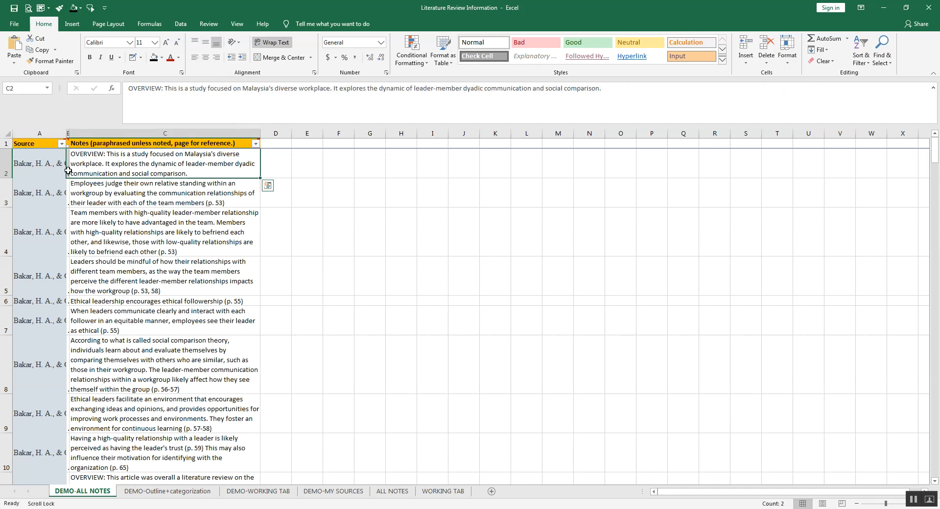
key(Delete)
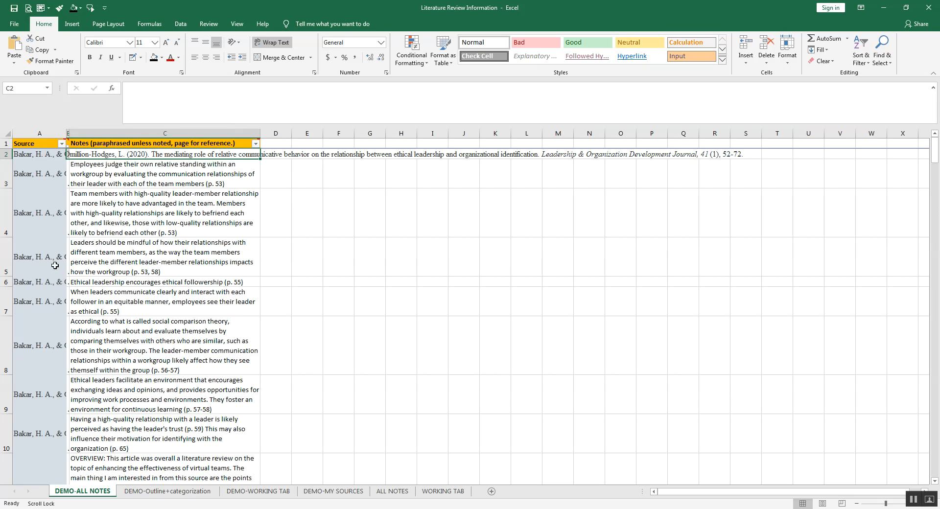
key(ctrl+z)
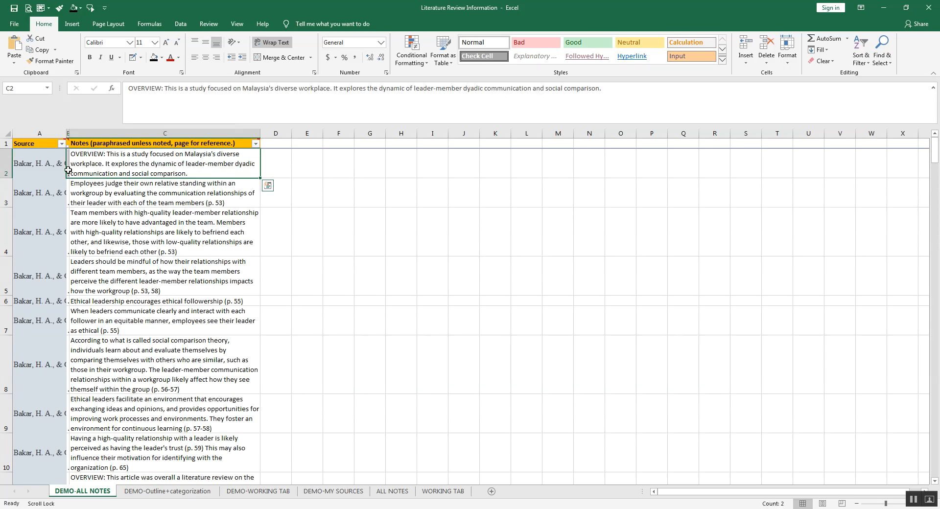
Look through the paraphrased notes on the DEMO-ALL NOTES sheet from the first row to about row 210.
click(155, 160)
mouse_move(131, 143)
scroll(85, 337, down, 4)
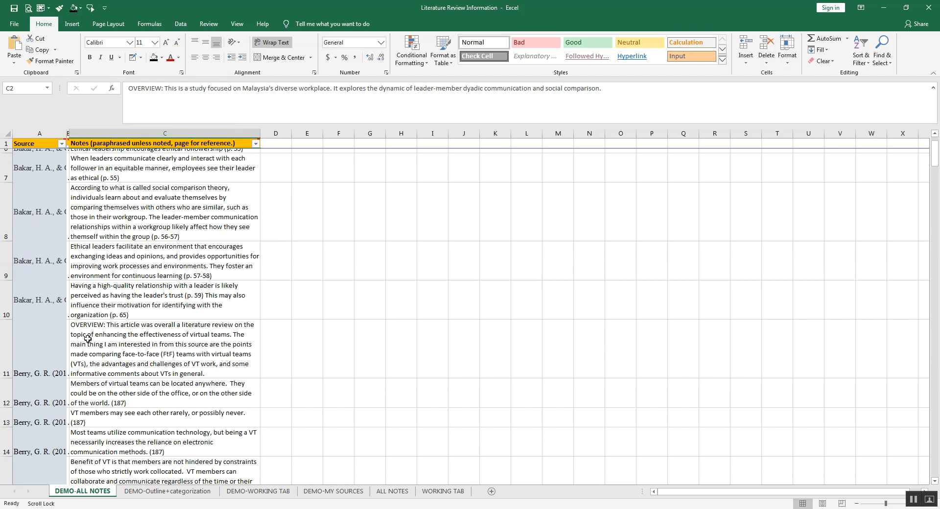
scroll(87, 339, down, 20)
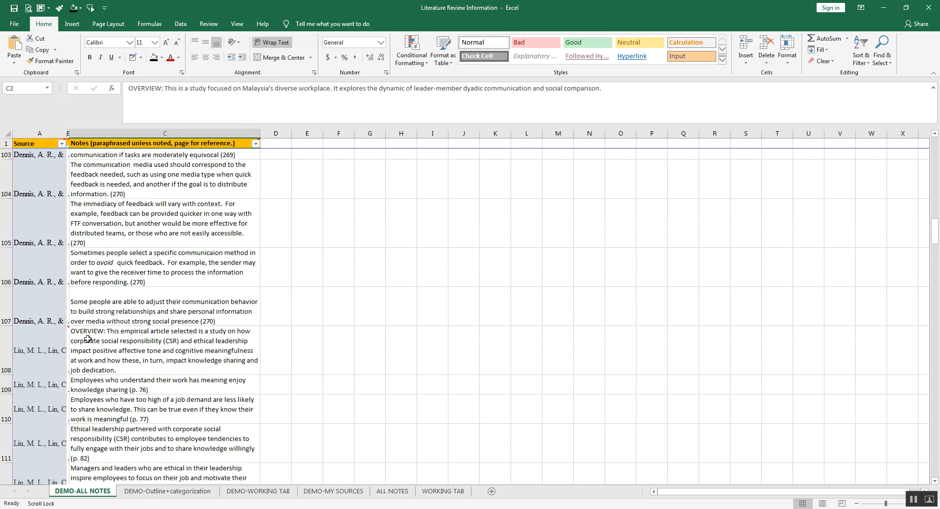
scroll(87, 339, down, 15)
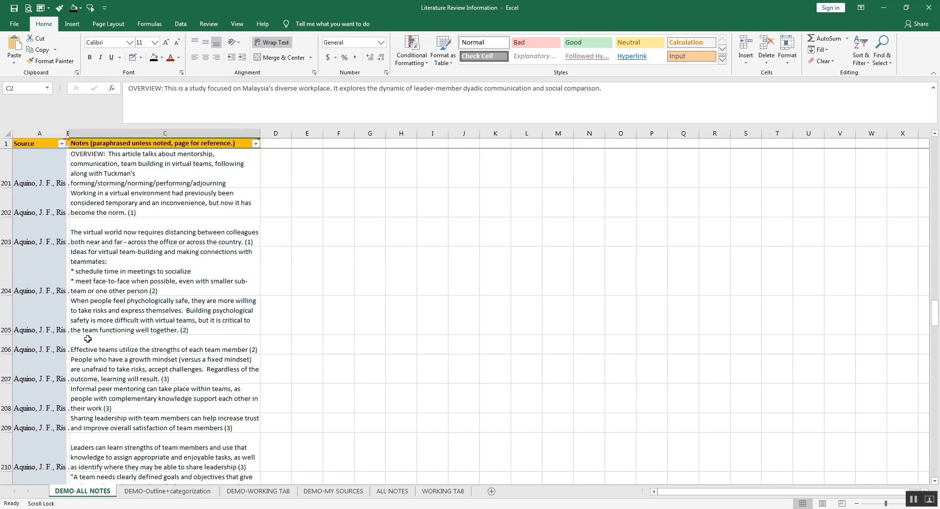
scroll(88, 339, up, 20)
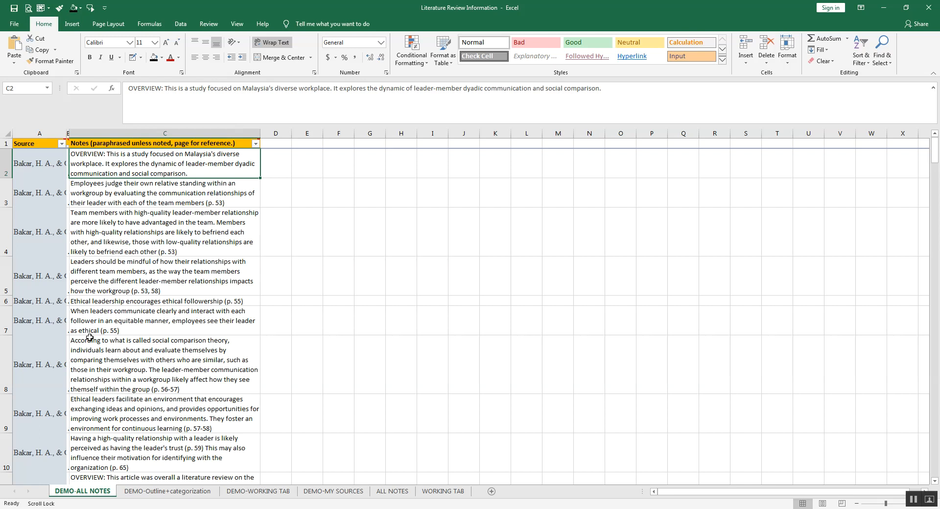
Compare the source citation in A2 with the reference list on the DEMO-MY SOURCES sheet, and return to DEMO-ALL NOTES.
click(36, 160)
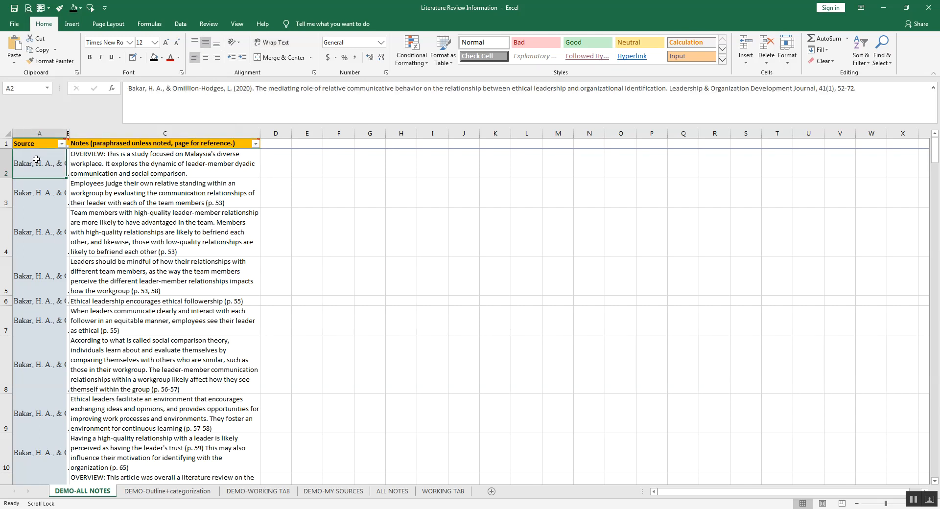
click(347, 492)
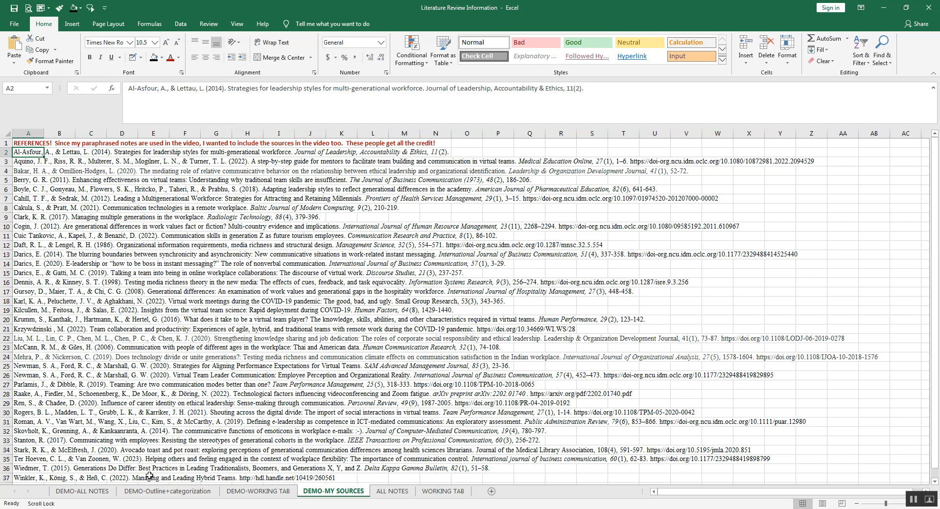
click(100, 493)
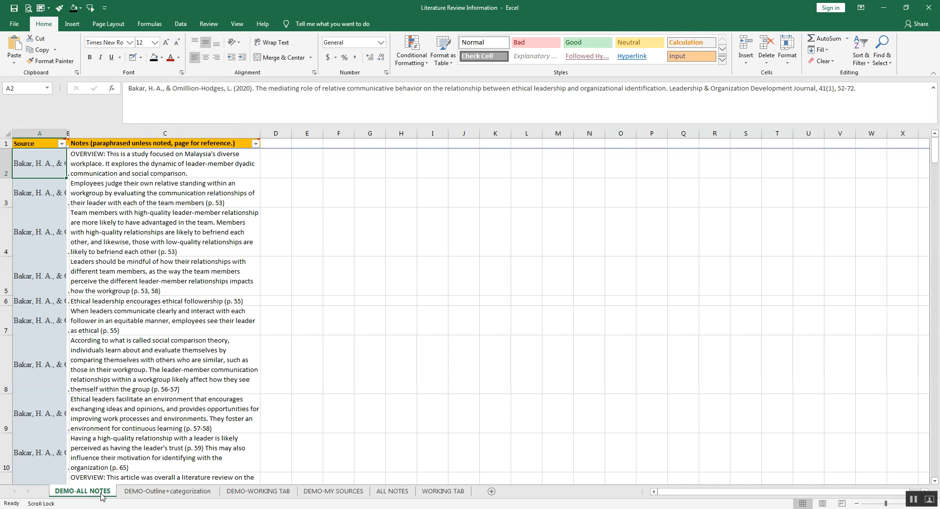
Examine the color-coded outline on the DEMO-Outline+categorization sheet and the theme fill colors available for its cells.
click(171, 494)
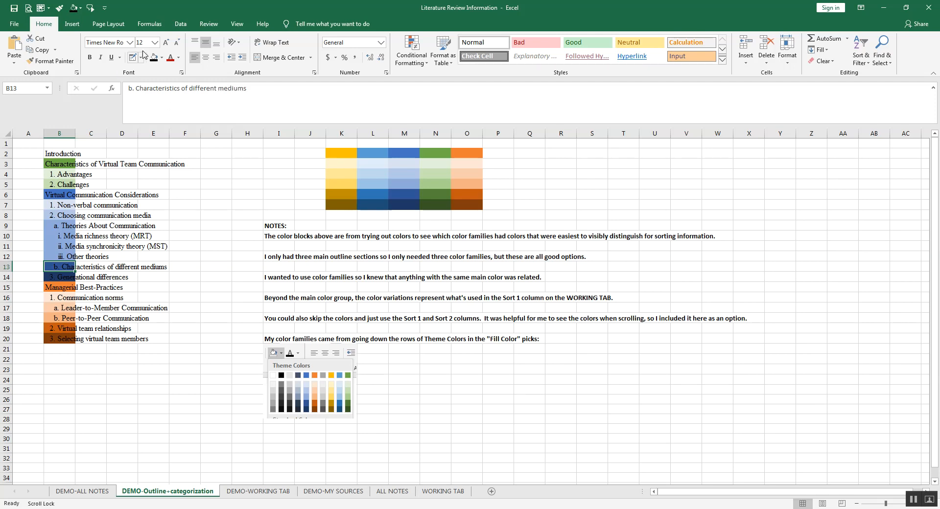
click(161, 57)
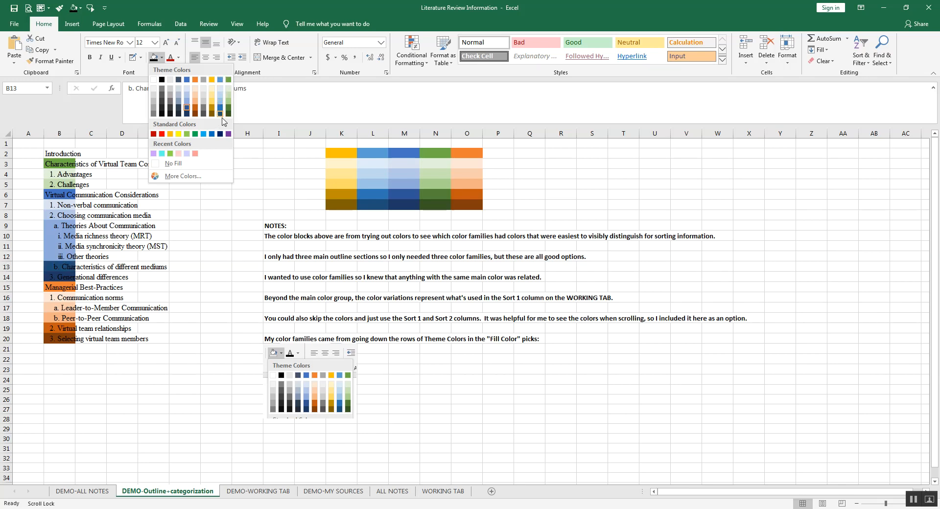
click(243, 229)
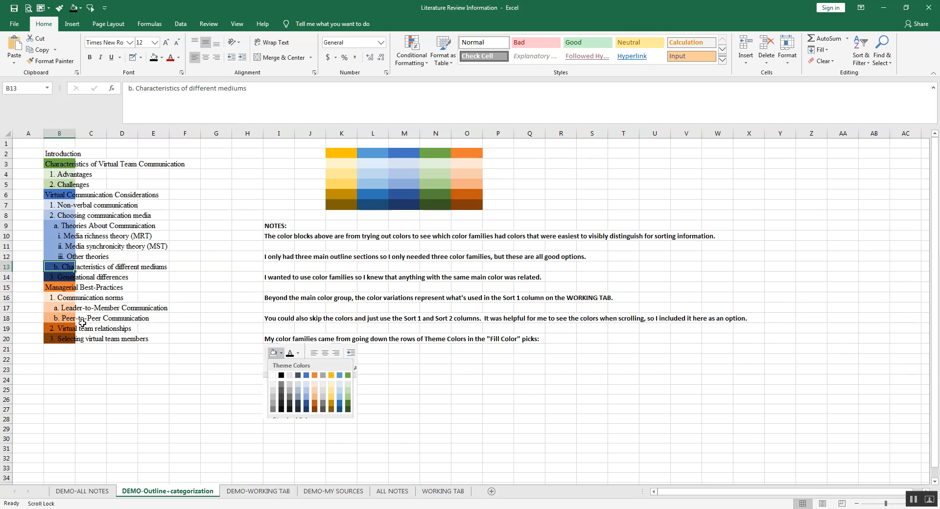
Review the color-coded notes on the DEMO-WORKING TAB sheet, including the column B period in B66 and the sort codes.
click(271, 492)
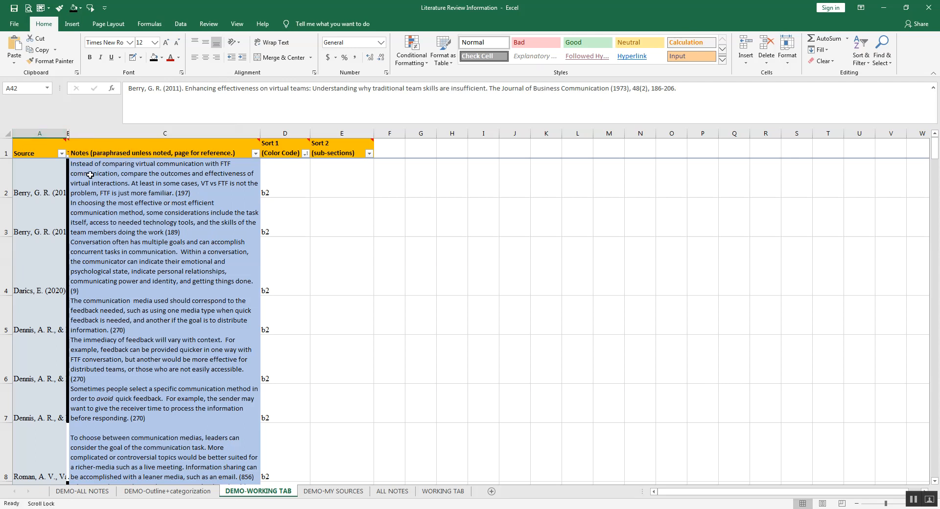
scroll(123, 354, down, 3)
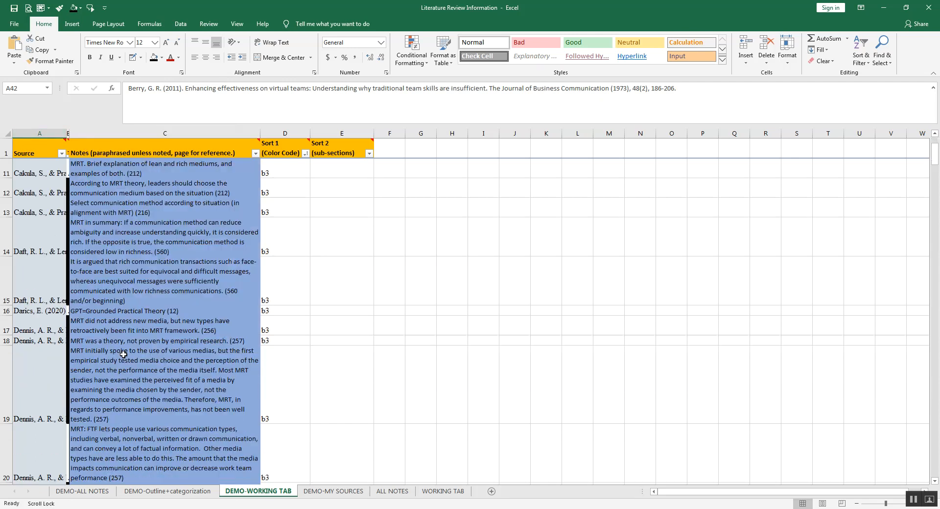
scroll(123, 354, down, 13)
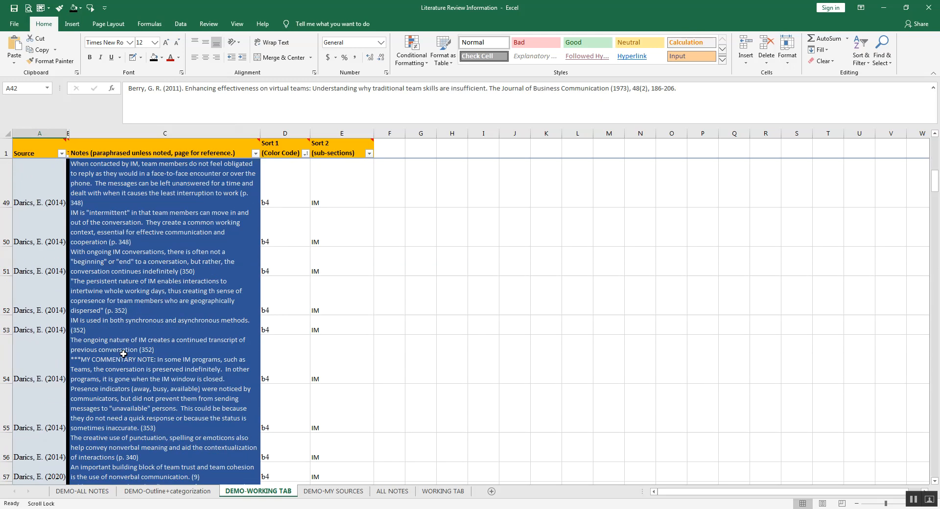
scroll(123, 354, down, 3)
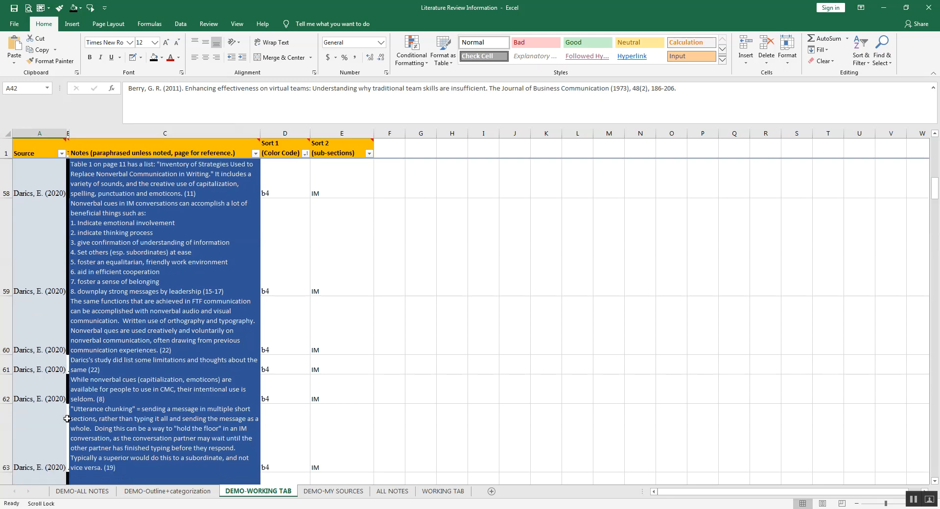
scroll(66, 396, down, 3)
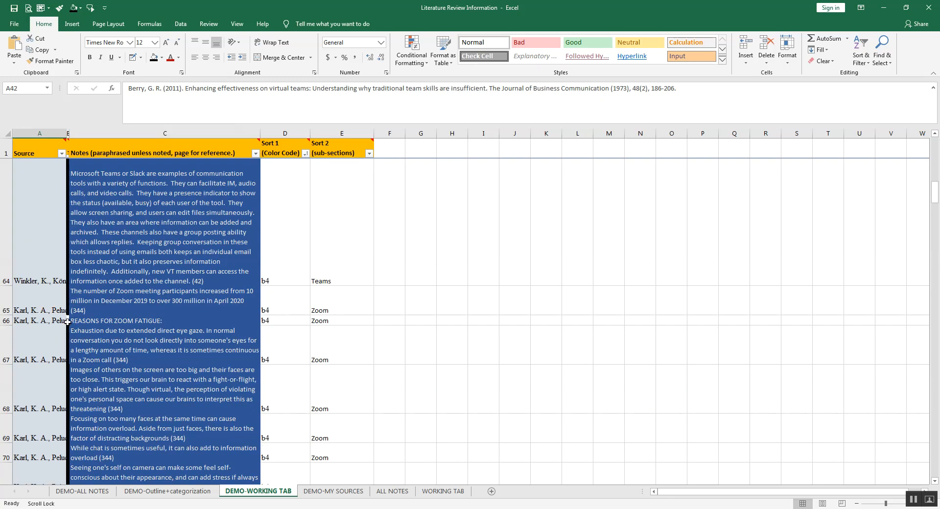
click(68, 321)
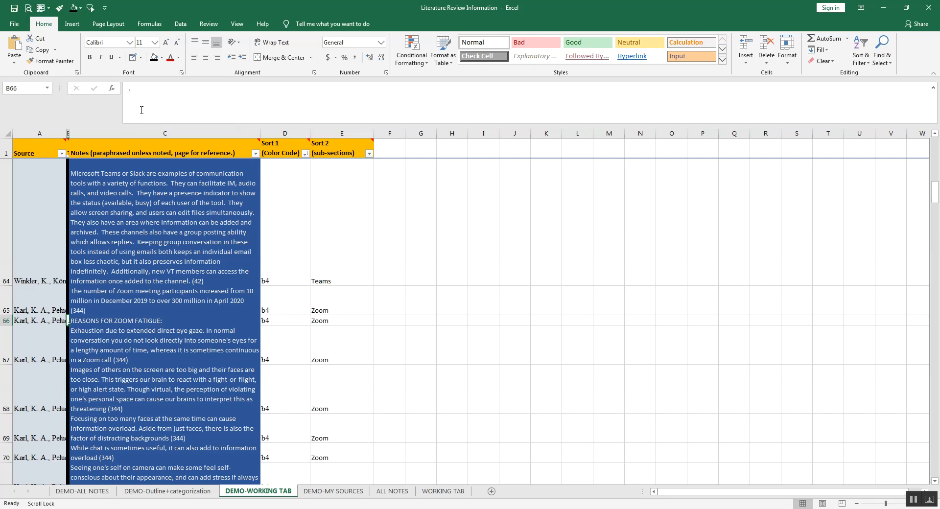
scroll(104, 374, down, 12)
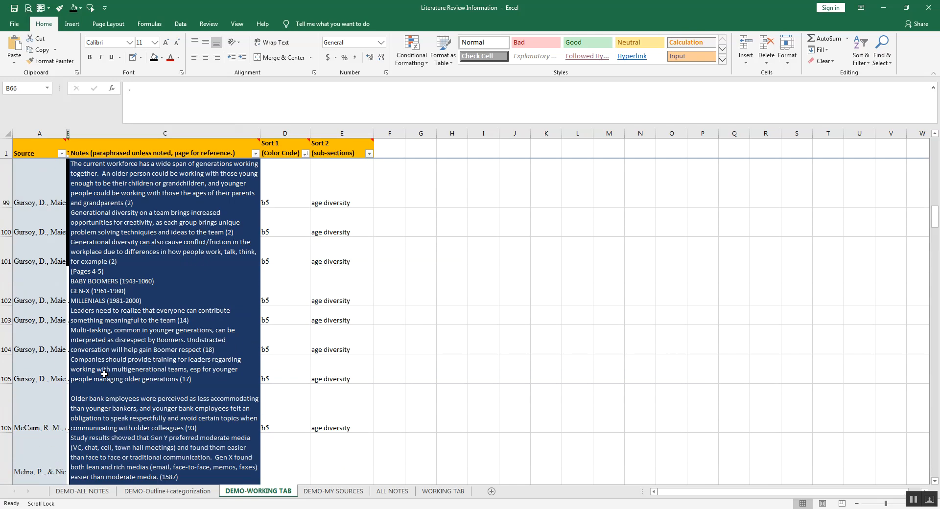
scroll(105, 373, down, 3)
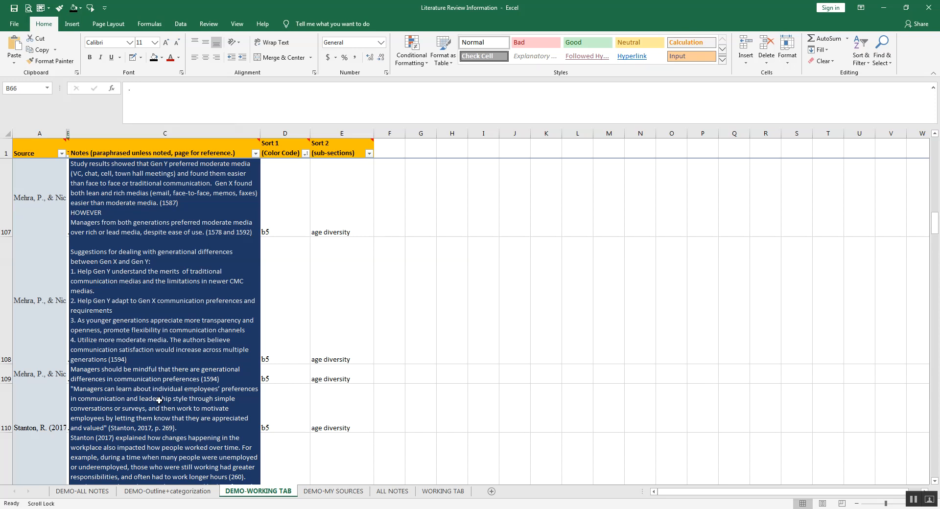
scroll(159, 400, up, 20)
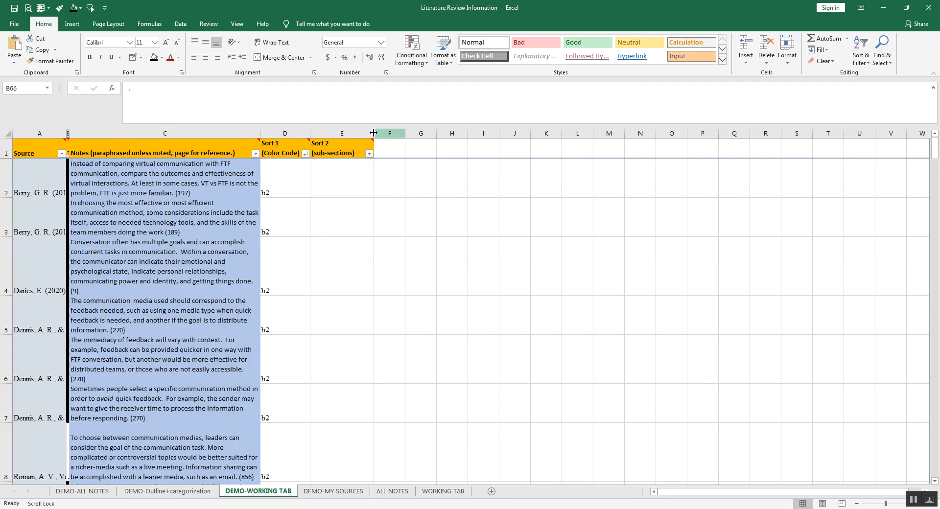
Check the outline's color categories against the Sort 1 and Sort 2 codes of the notes on the DEMO-WORKING TAB sheet.
mouse_move(268, 150)
click(168, 492)
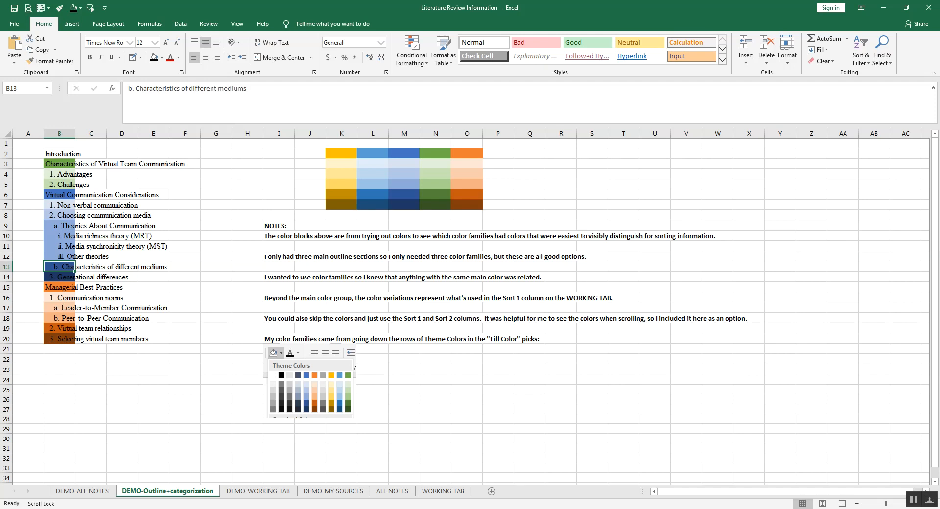
click(264, 492)
scroll(246, 365, down, 10)
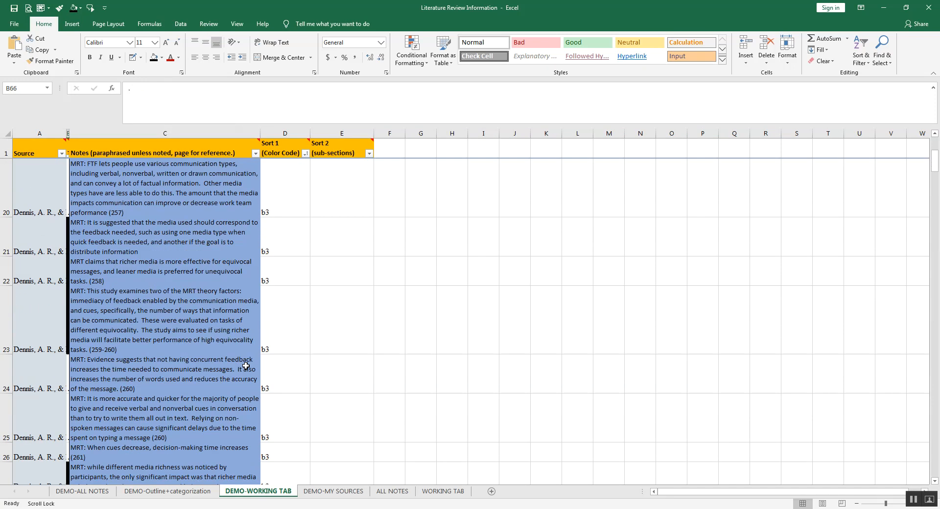
scroll(198, 265, down, 8)
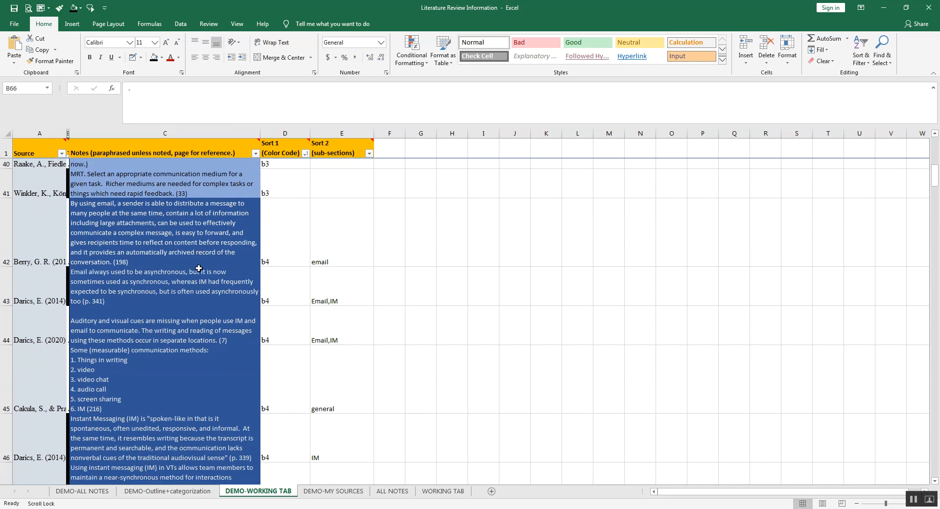
scroll(199, 269, down, 7)
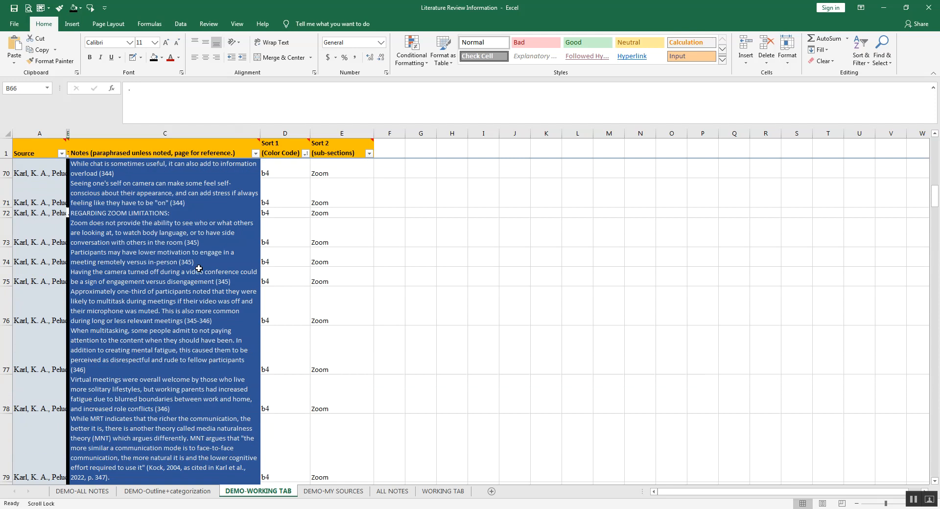
scroll(199, 268, up, 1)
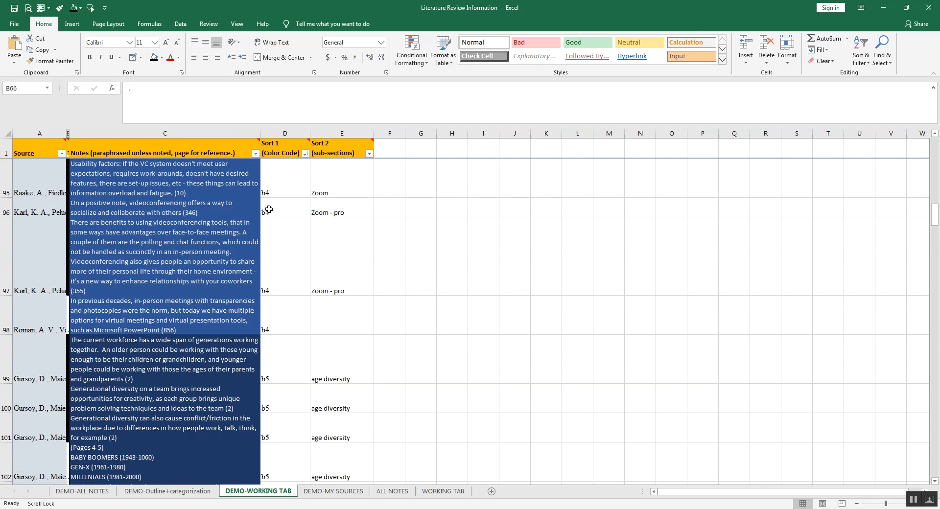
Inspect the Sort 1 (Color Code) filter options without changing them, and read the comment on the Sort 2 (sub-sections) header.
click(307, 154)
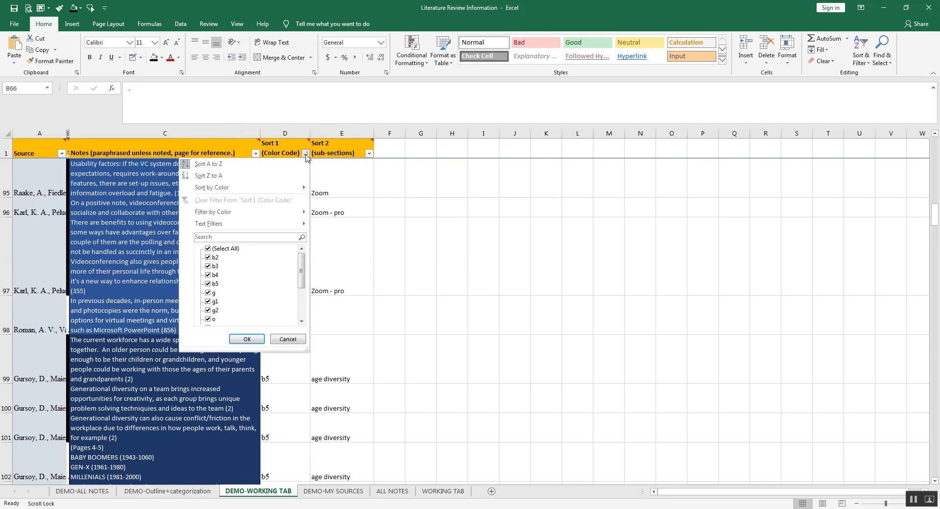
click(439, 230)
scroll(164, 313, up, 4)
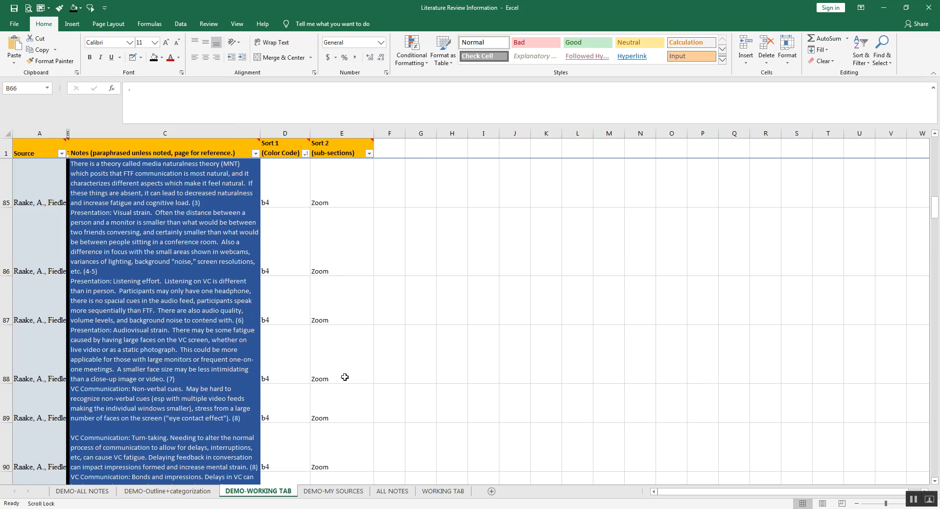
click(339, 152)
scroll(333, 162, up, 20)
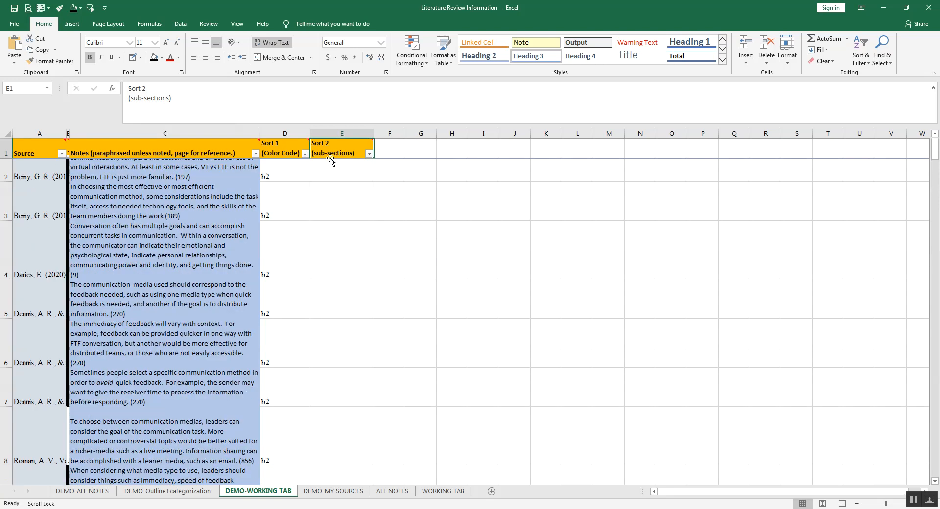
mouse_move(333, 151)
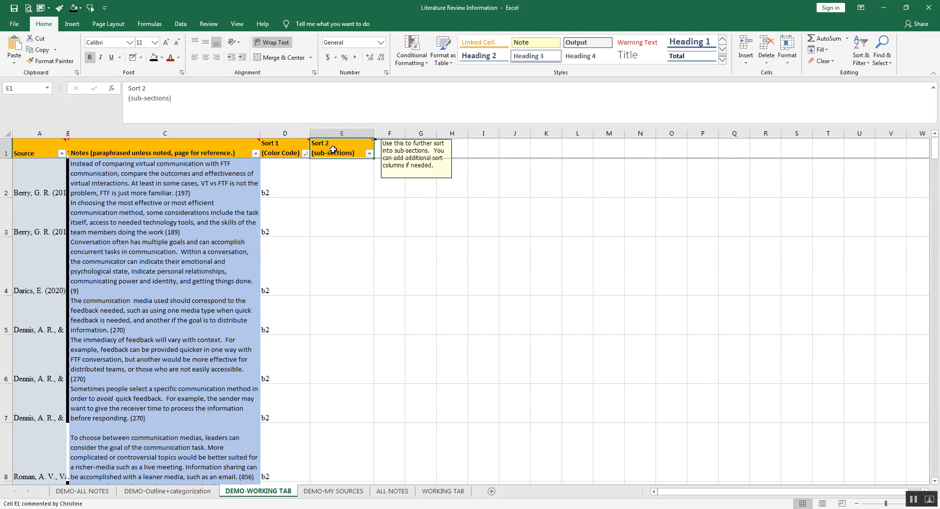
Filter the Sort 1 (Color Code) column to show only the b4 notes.
click(306, 153)
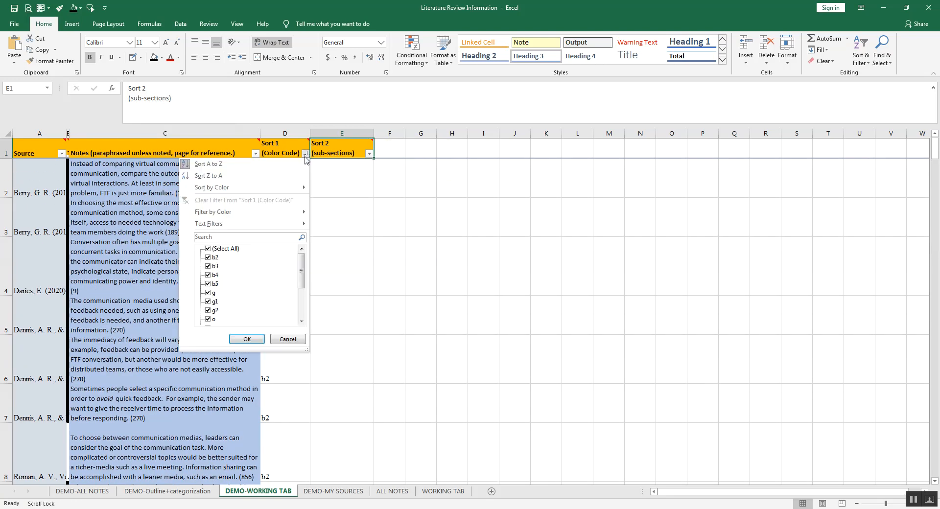
click(209, 248)
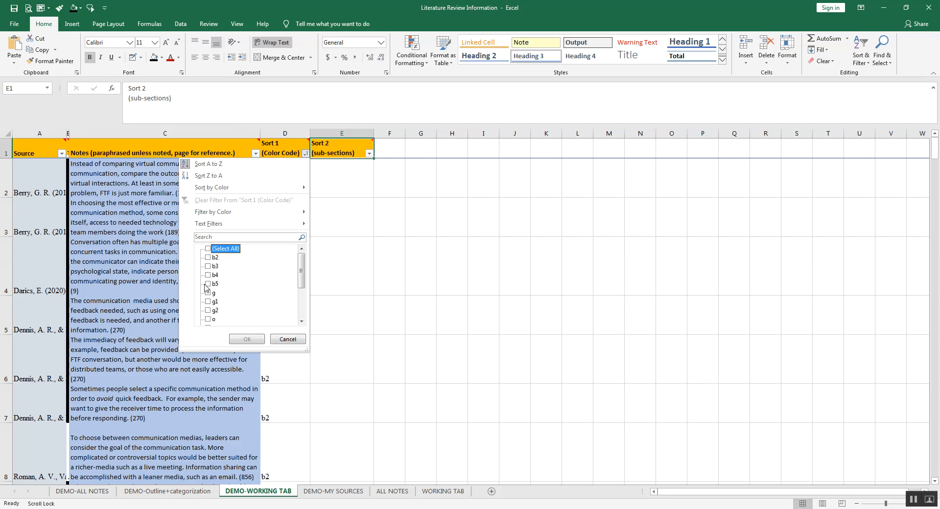
click(209, 276)
click(247, 339)
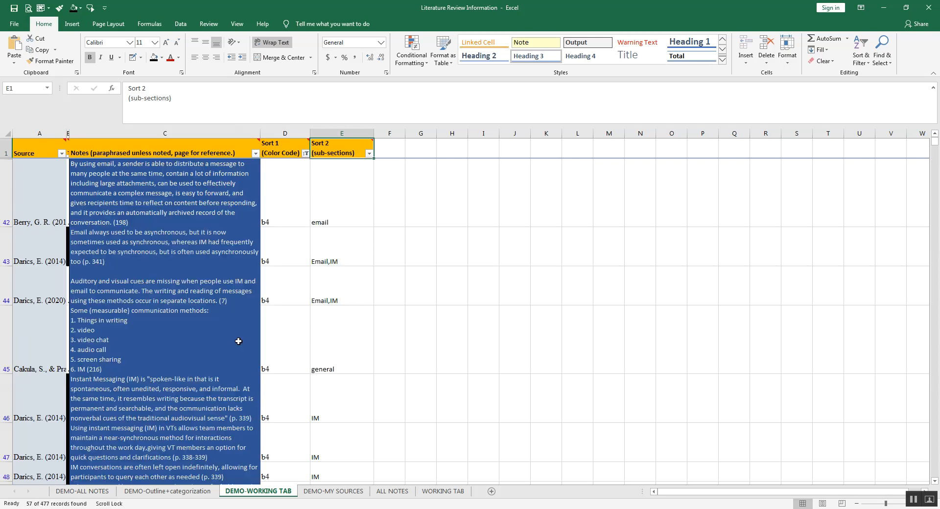
Filter the Sort 2 (sub-sections) column to show only the Zoom notes.
click(369, 154)
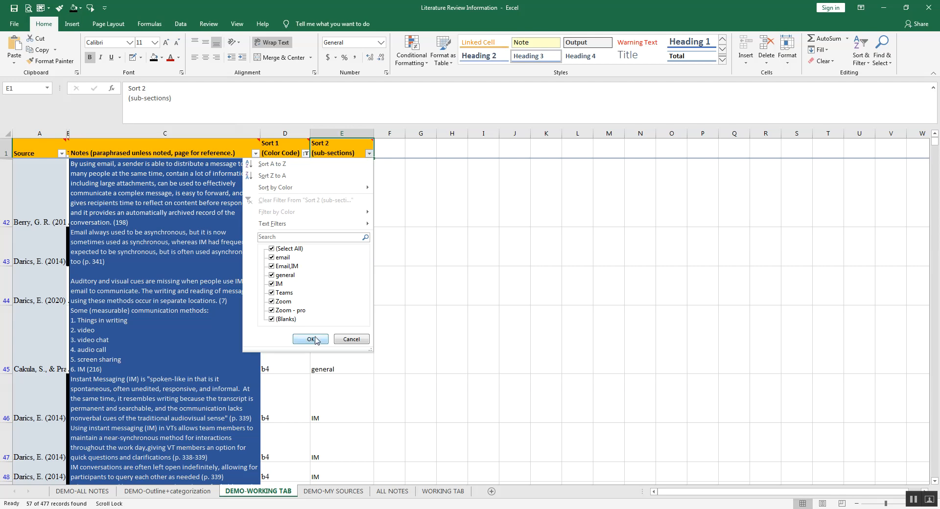
click(272, 249)
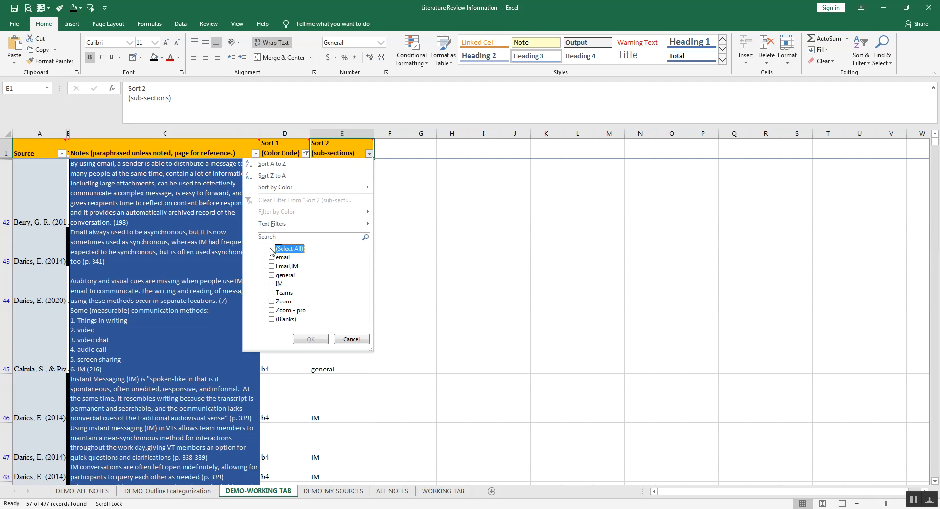
click(272, 303)
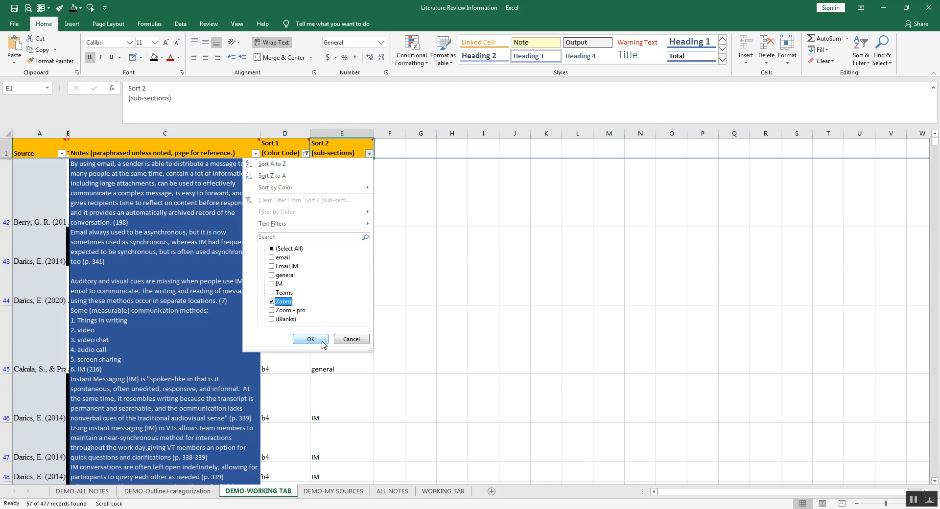
click(308, 339)
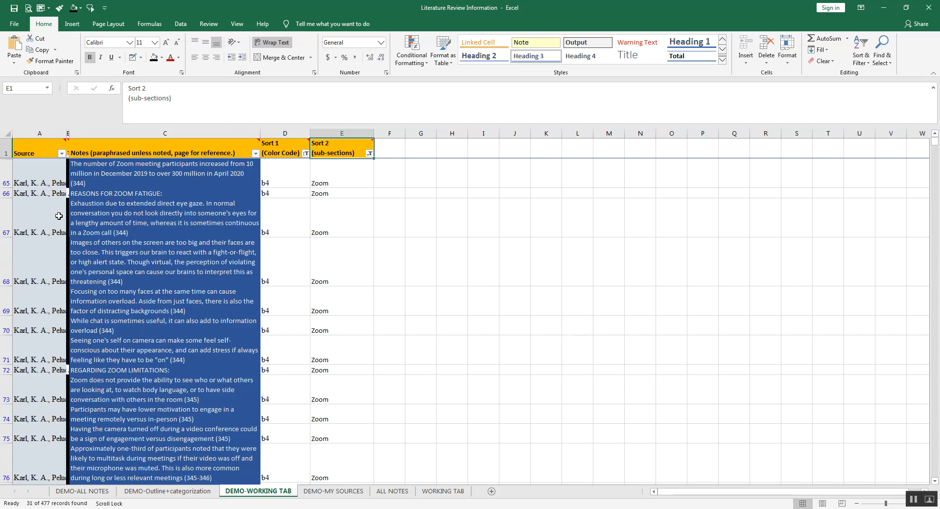
Review the filtered b4 Zoom notes and their sources from the first row to the last.
scroll(58, 219, down, 5)
scroll(59, 250, down, 5)
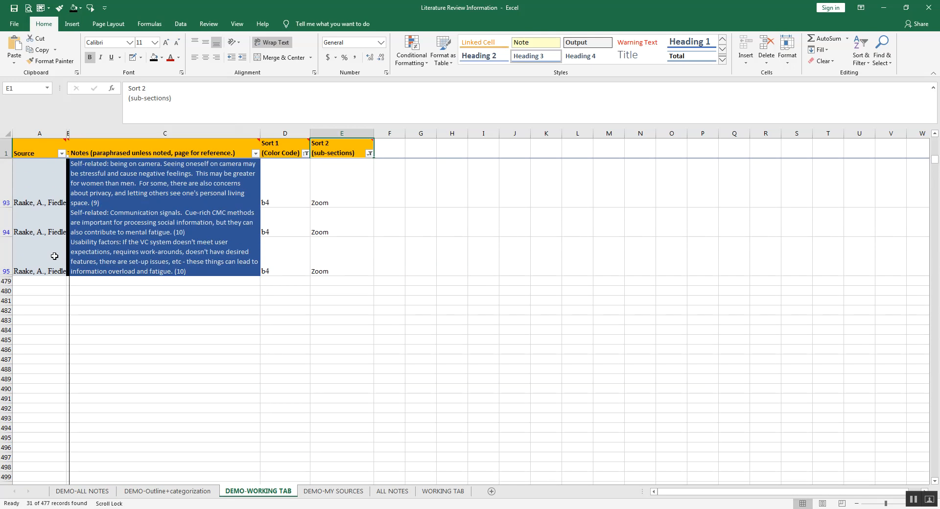
scroll(54, 256, up, 10)
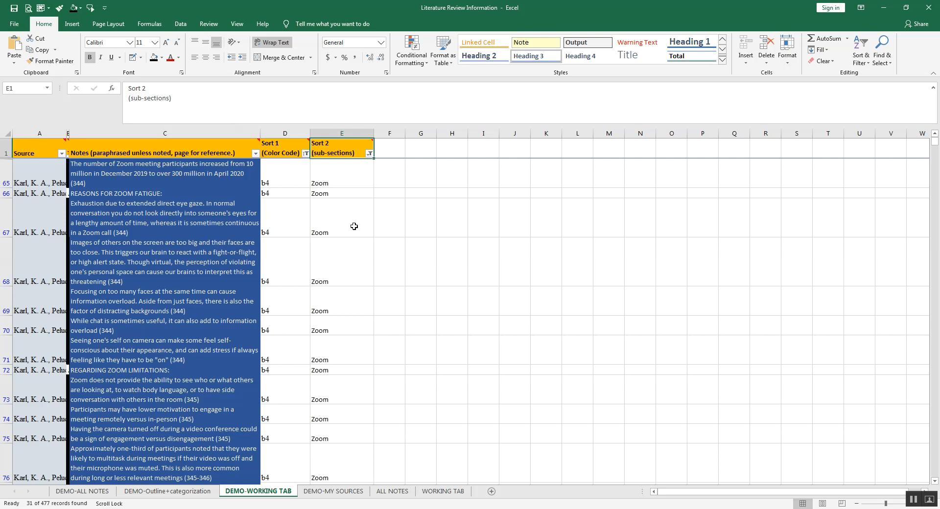
scroll(330, 251, down, 6)
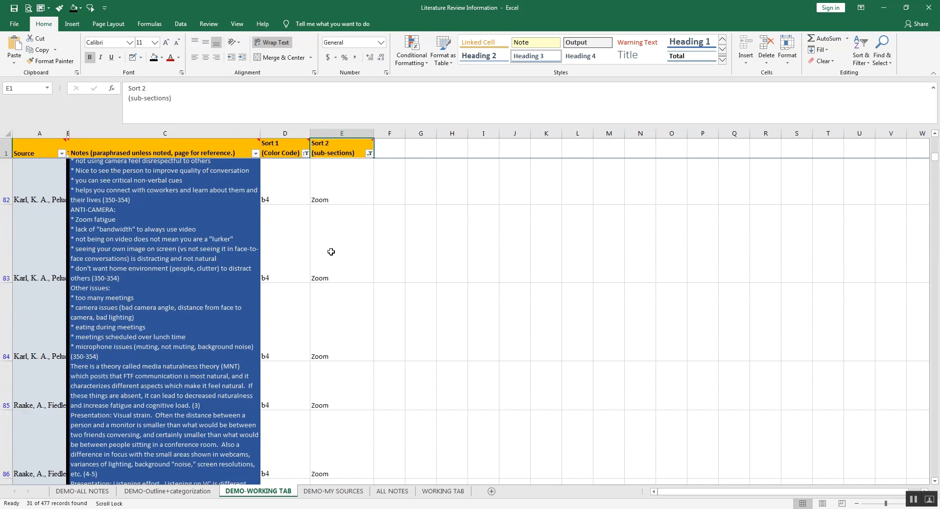
scroll(331, 252, up, 6)
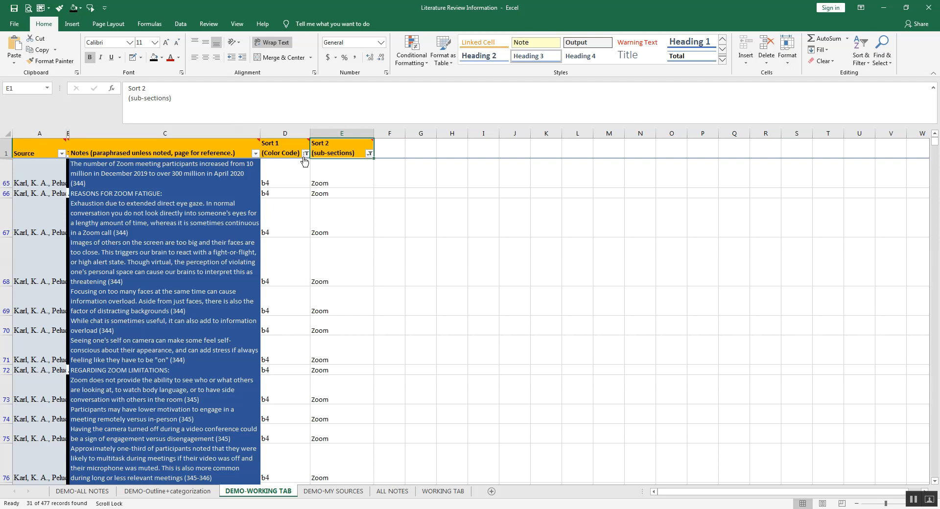
Clear the filters from the Sort 1 (Color Code) and Sort 2 (sub-sections) columns.
click(306, 153)
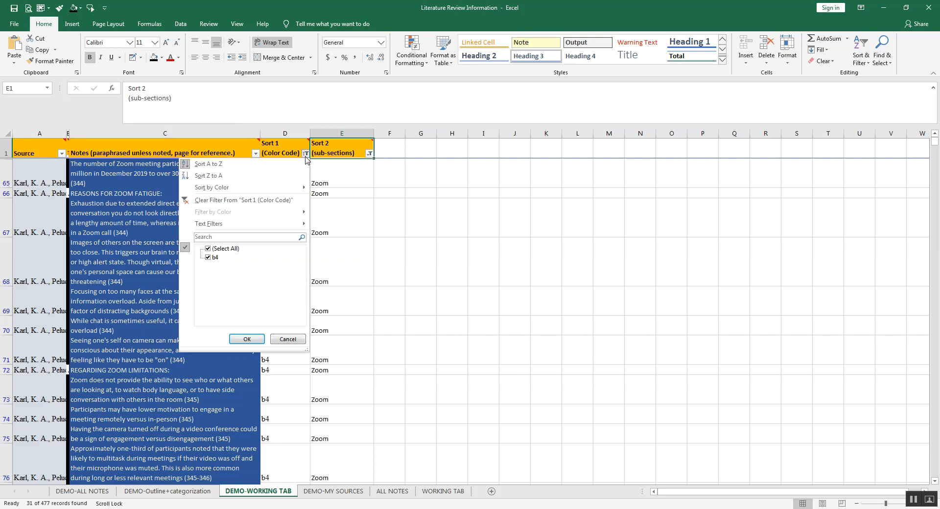
click(238, 201)
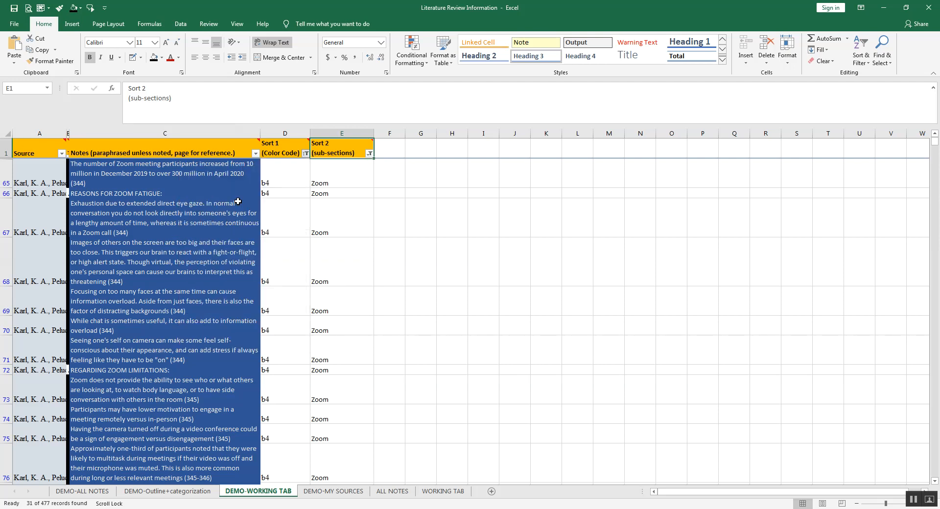
click(369, 153)
click(313, 202)
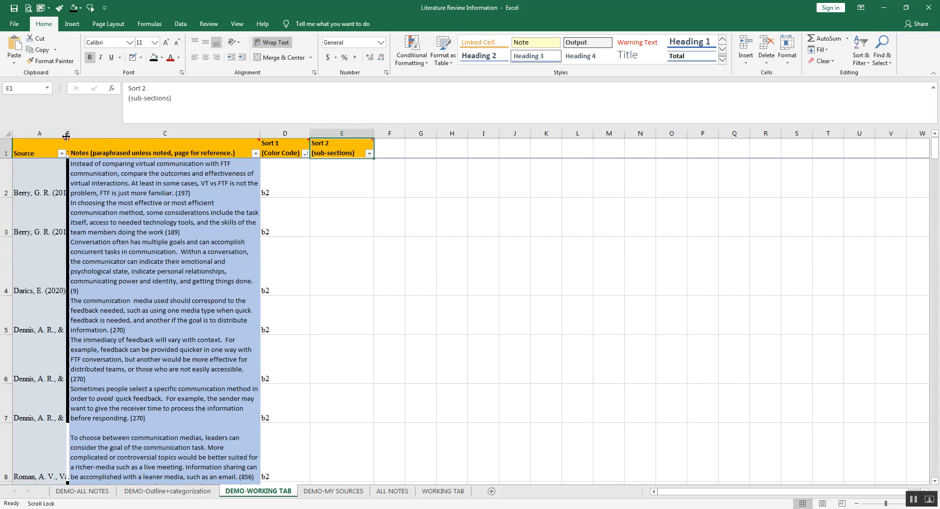
drag(66, 136, 70, 135)
drag(260, 133, 309, 133)
drag(373, 134, 373, 134)
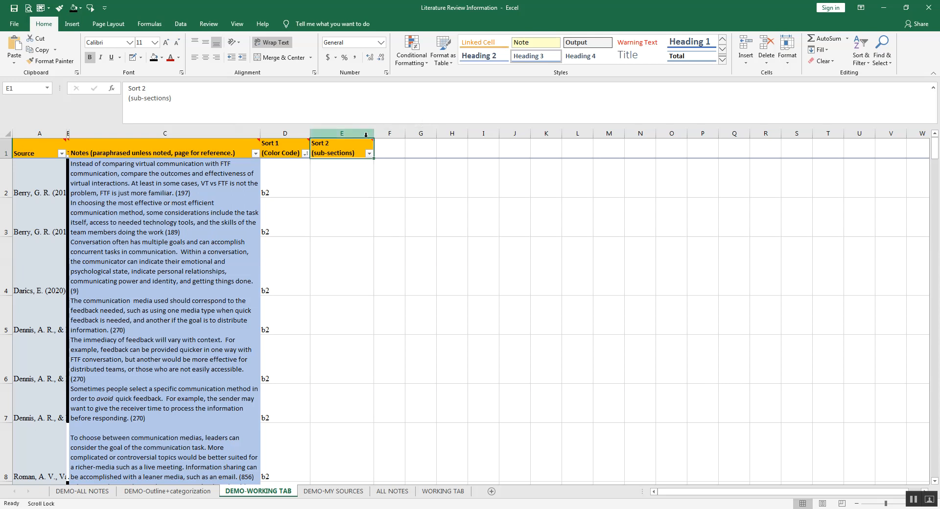